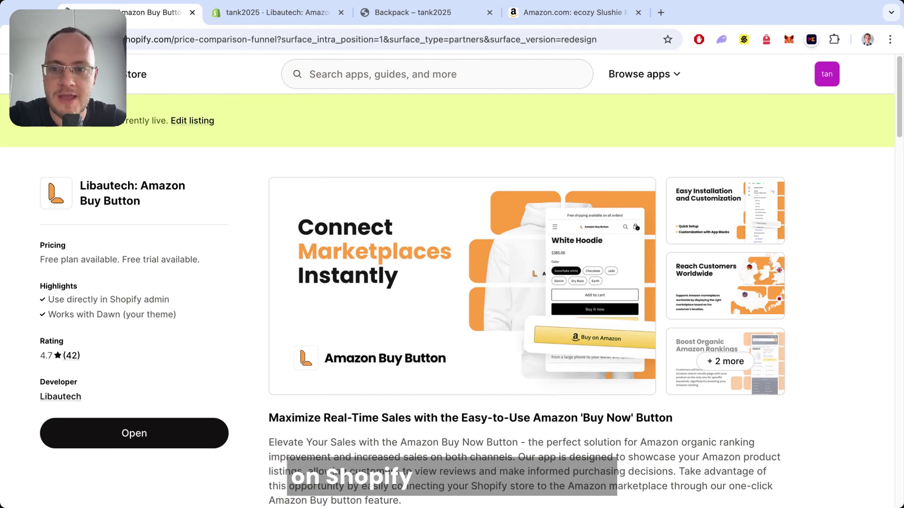
Launch the installed Libautech: Amazon Buy Button app from its App Store listing
click(137, 444)
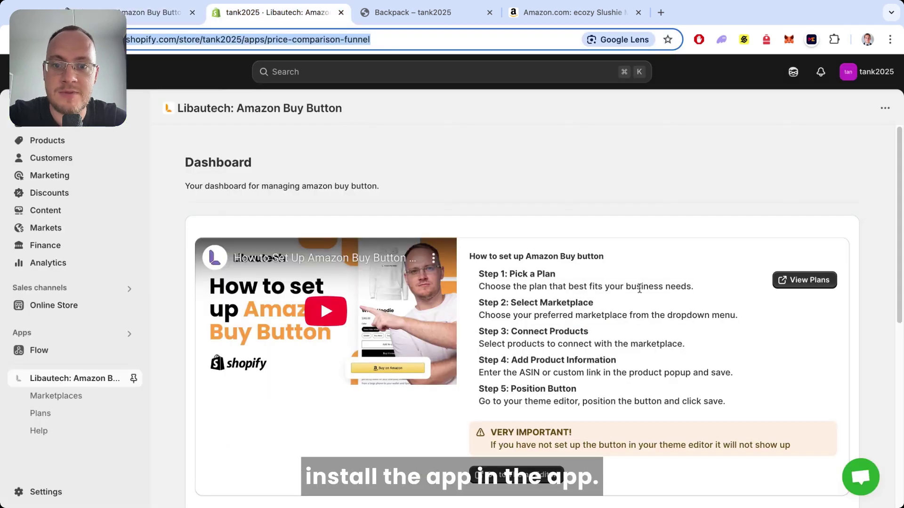
click(805, 280)
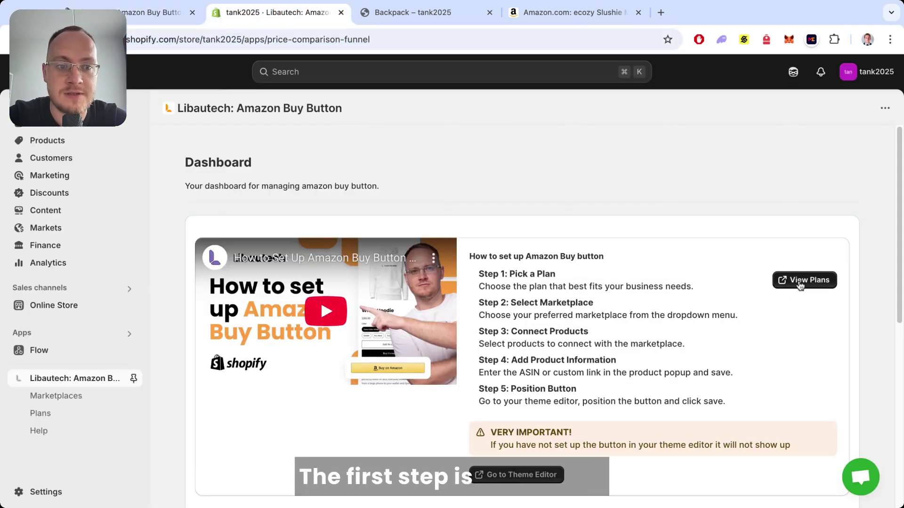
scroll(397, 332, down, 1)
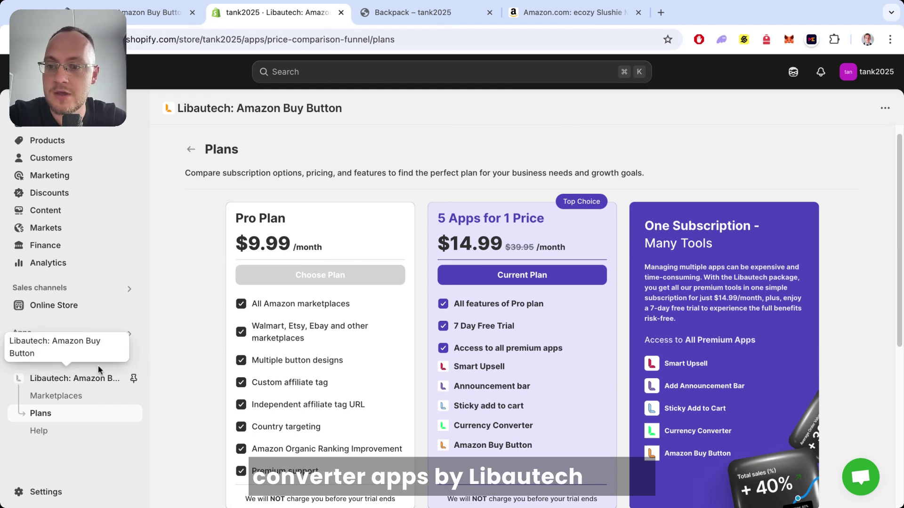
click(68, 381)
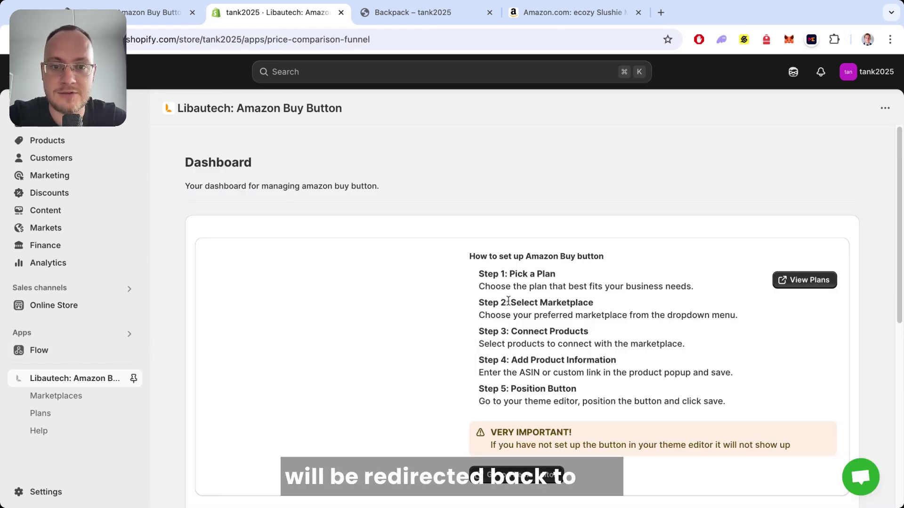
Check that the marketplace is Amazon and the country store is amazon.com
scroll(509, 300, down, 3)
scroll(508, 301, down, 4)
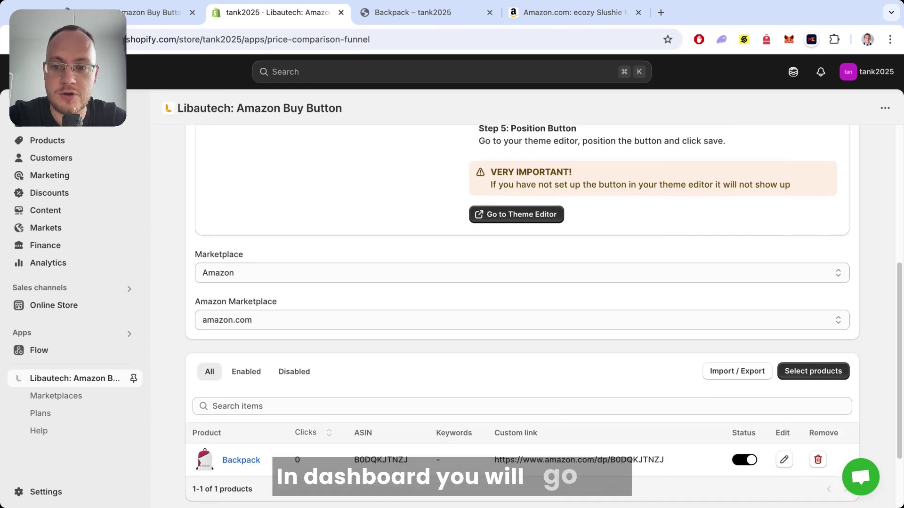
click(509, 273)
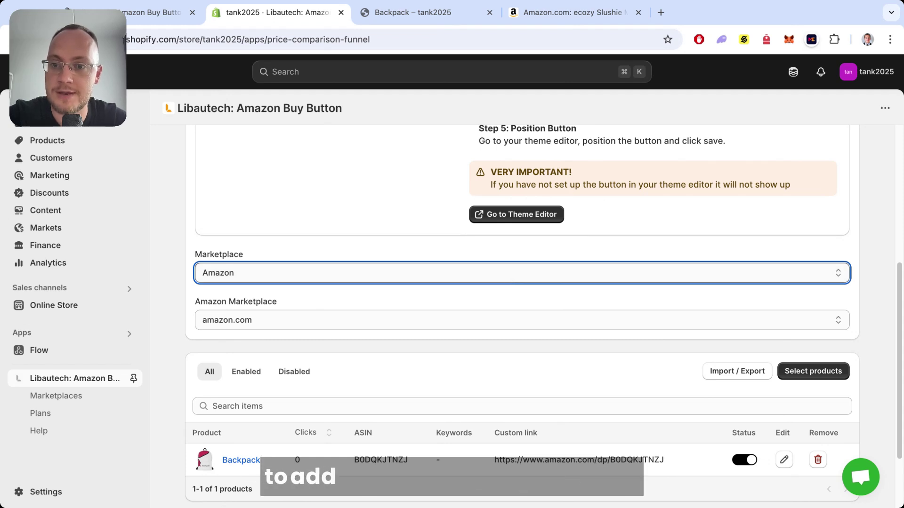
click(516, 322)
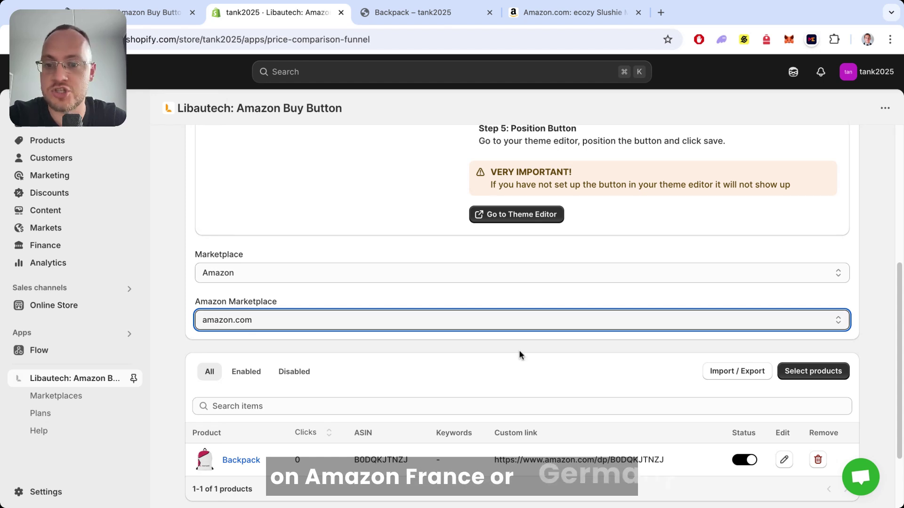
Add the Backpack product to the app and open its link settings for editing
scroll(622, 339, down, 3)
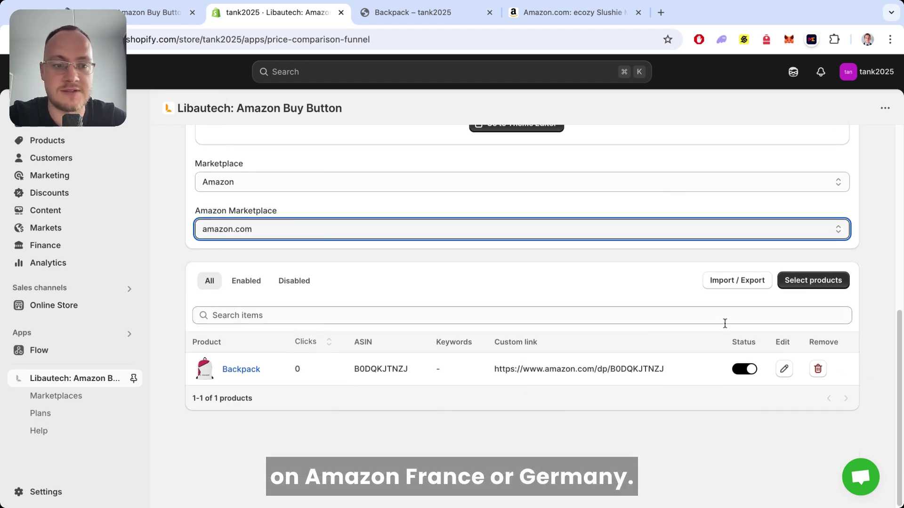
click(793, 285)
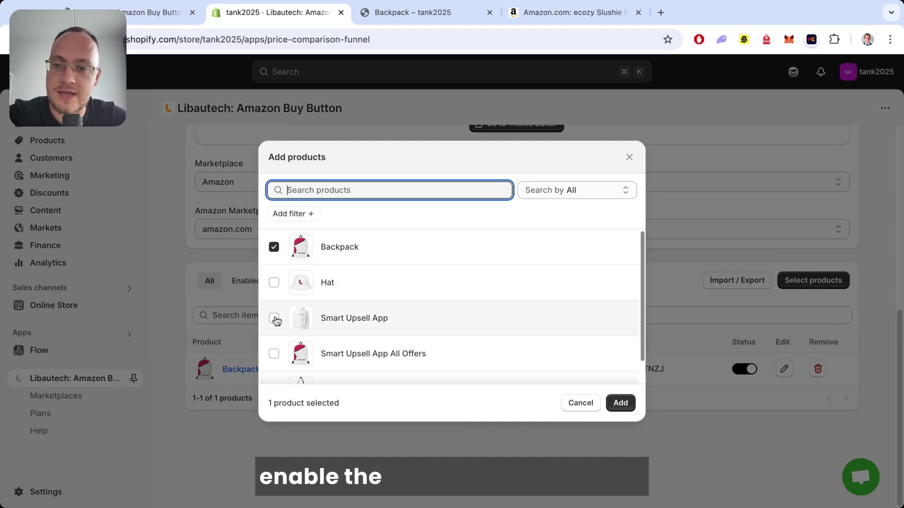
click(621, 403)
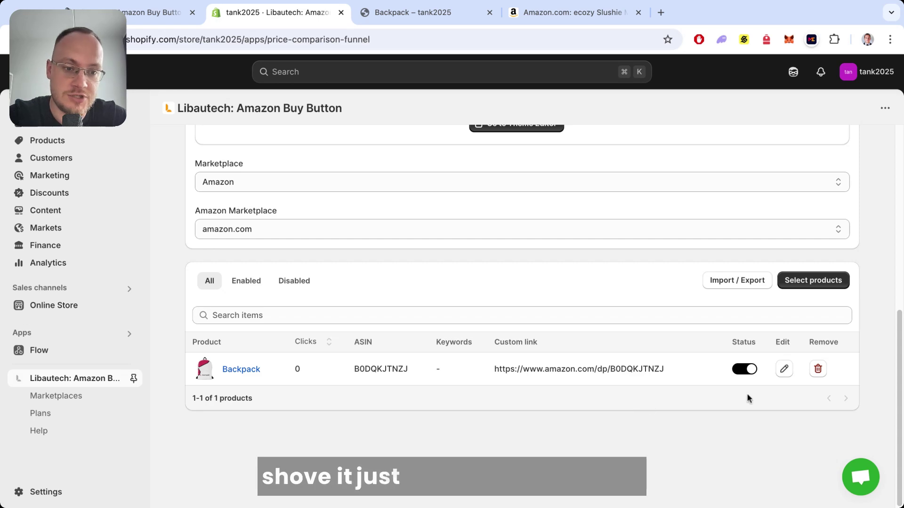
click(784, 370)
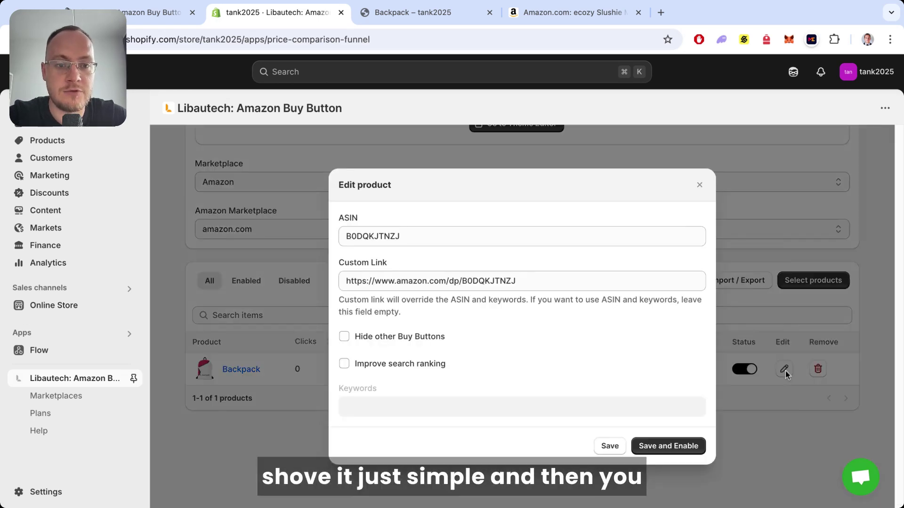
triple_click(409, 283)
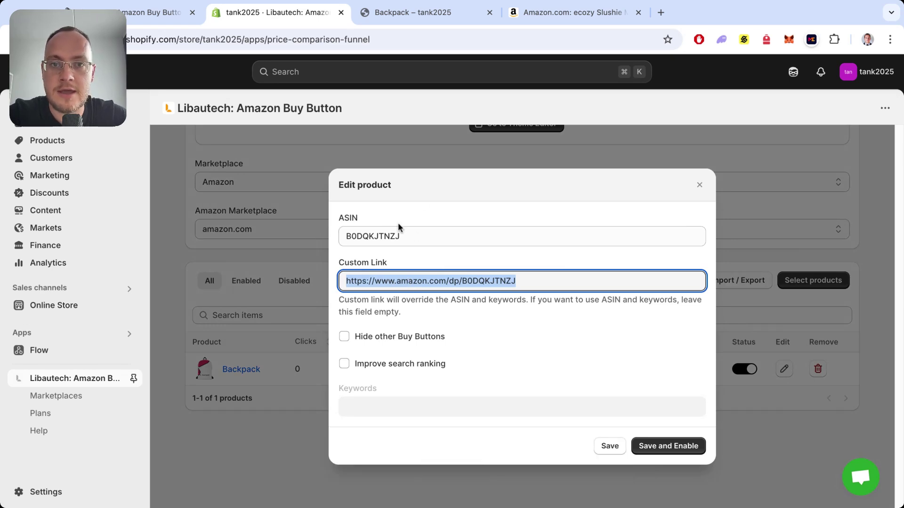
double_click(390, 234)
key(BackSpace)
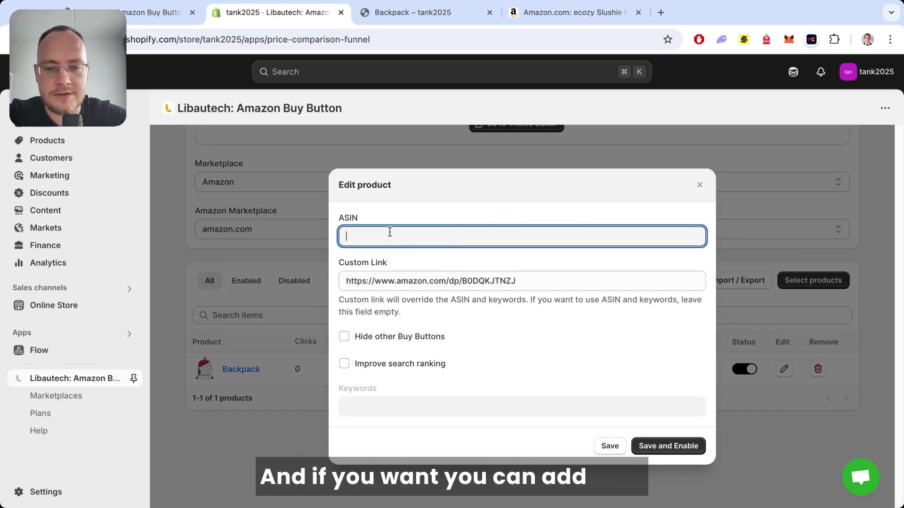
click(568, 14)
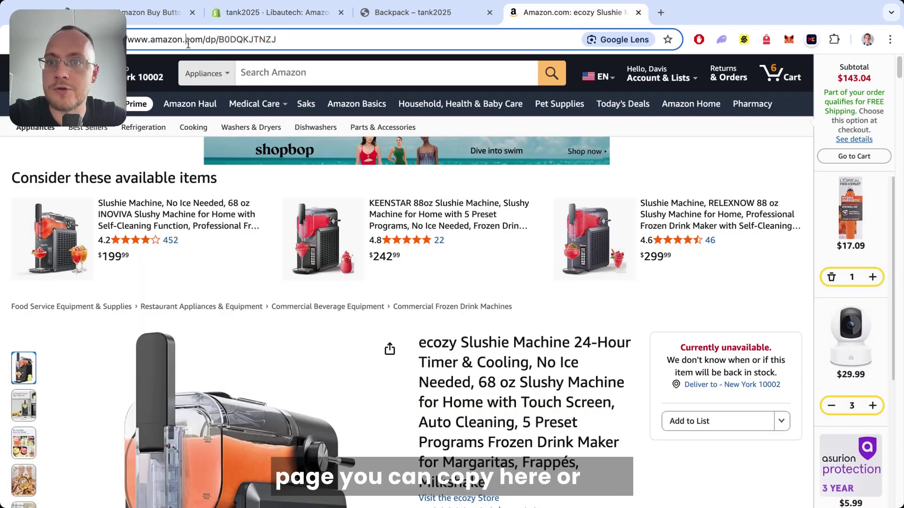
click(188, 43)
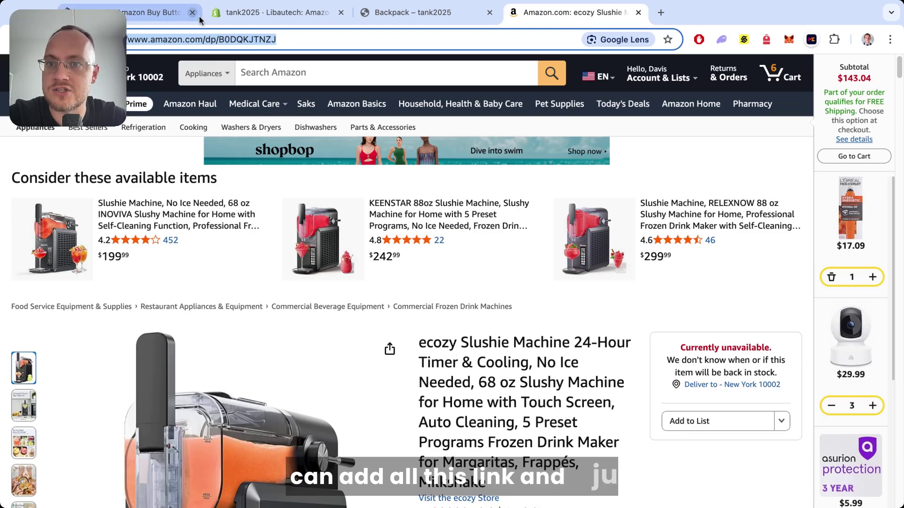
click(275, 13)
triple_click(393, 286)
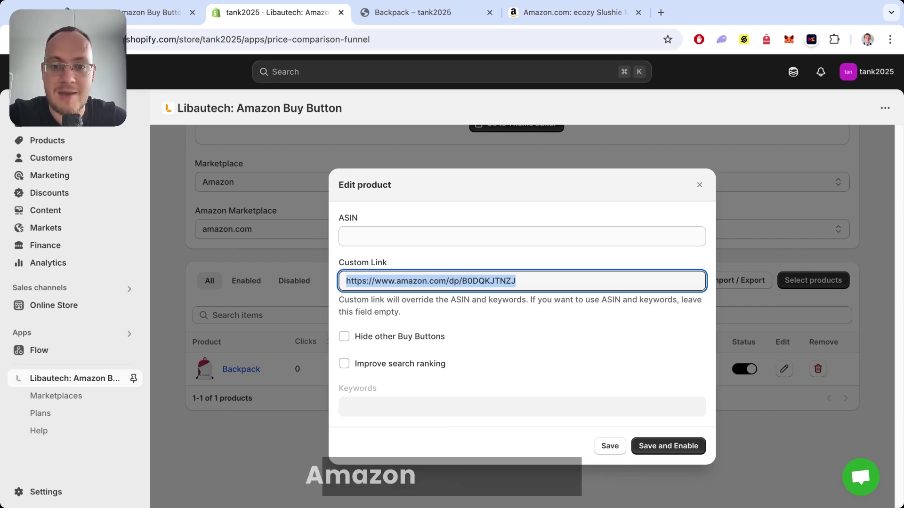
click(672, 448)
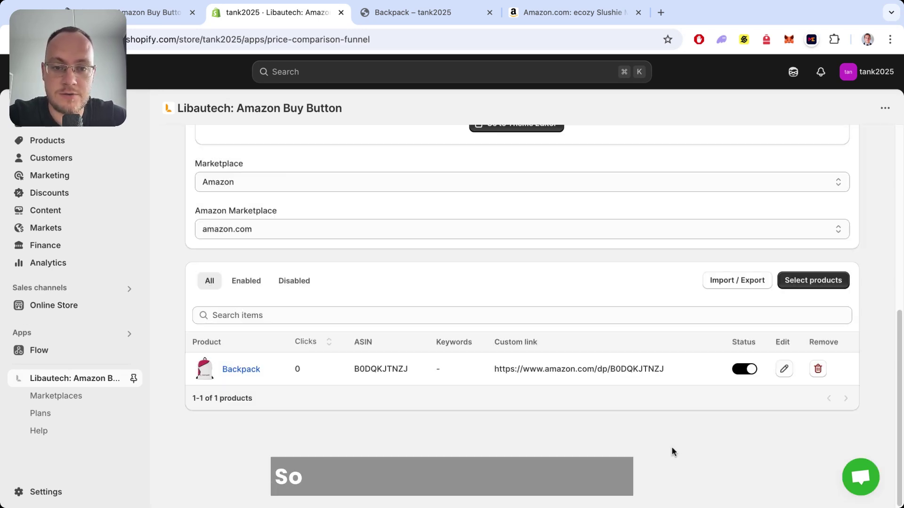
Open the product-template theme editor in a new tab, then go back to the app dashboard
scroll(633, 348, up, 4)
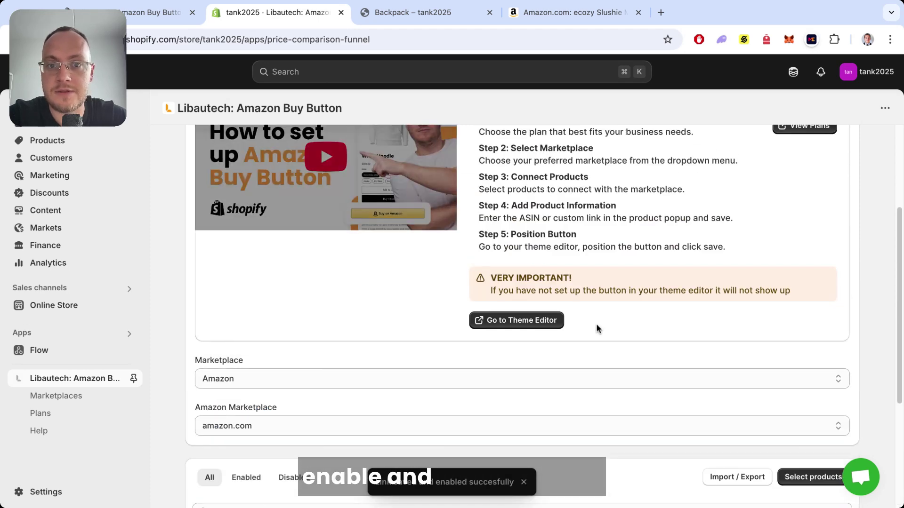
click(540, 325)
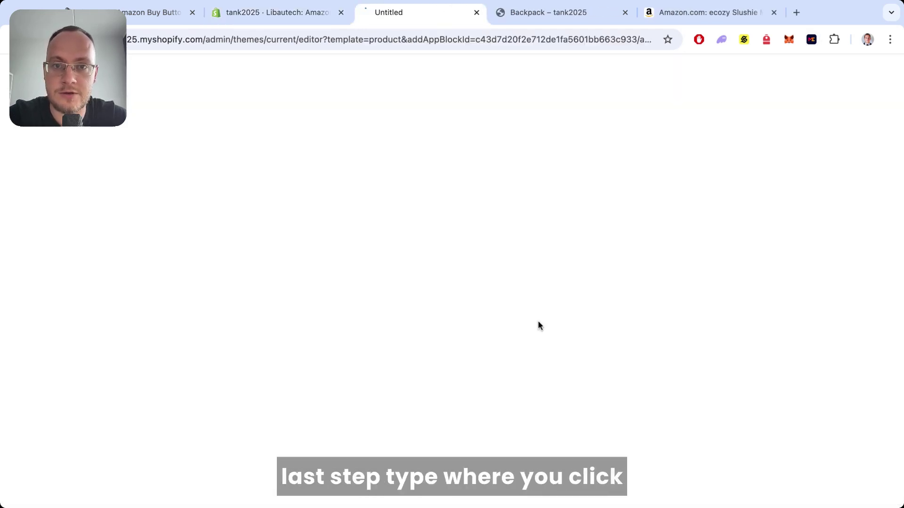
click(563, 16)
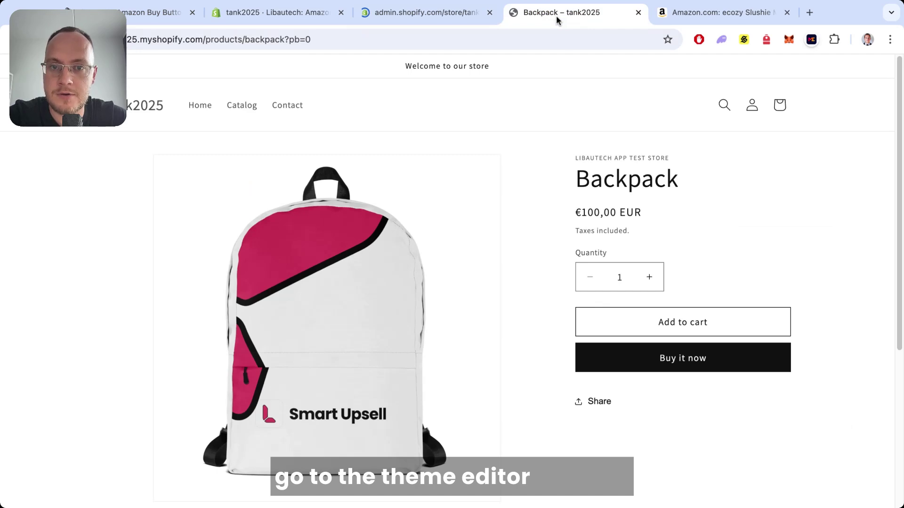
click(424, 12)
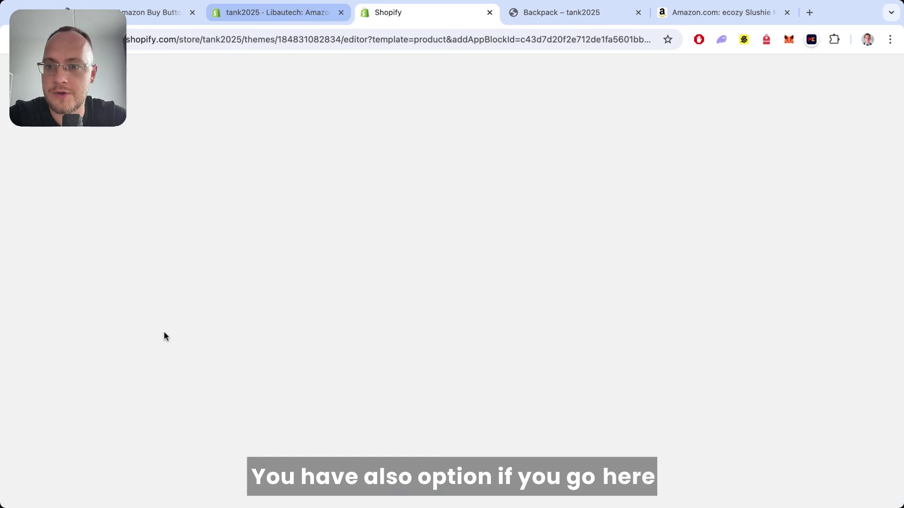
click(270, 14)
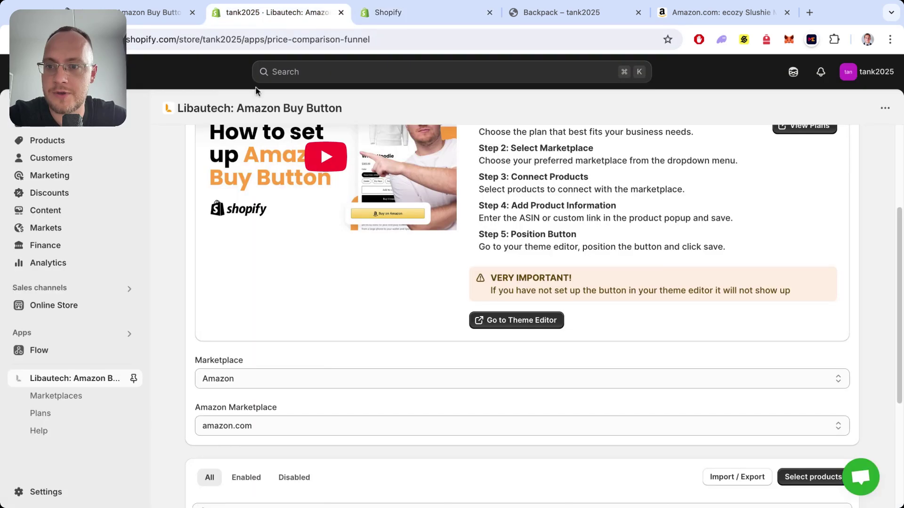
Make the amazon_com marketplace button Amazon Gold with the text 'View on Amazon'
click(71, 401)
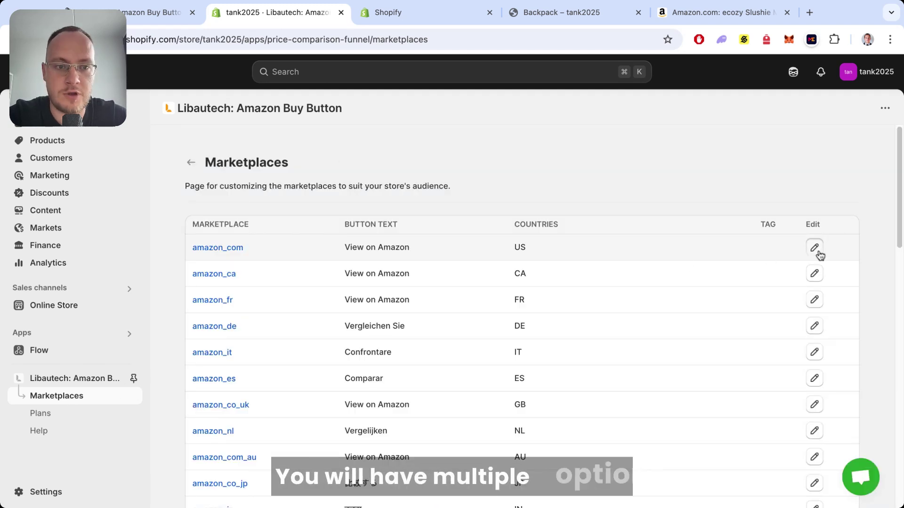
click(815, 248)
click(433, 249)
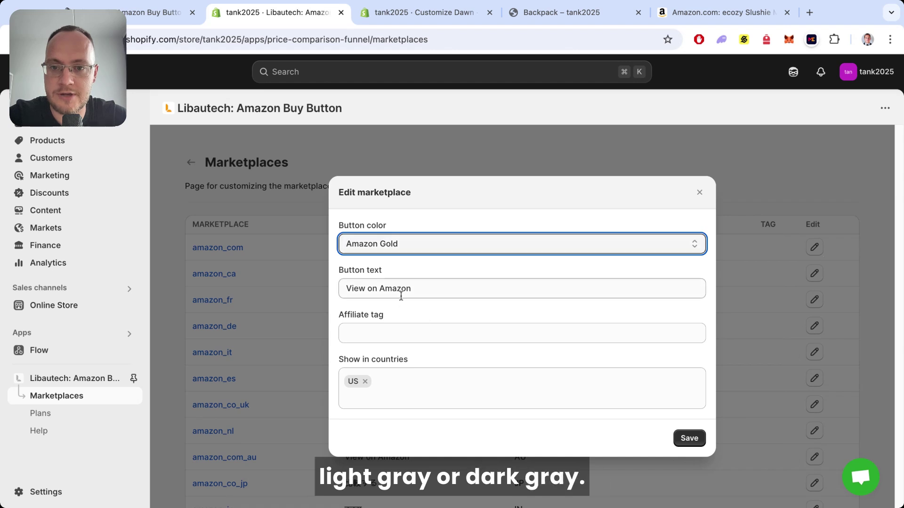
key(Tab)
click(429, 12)
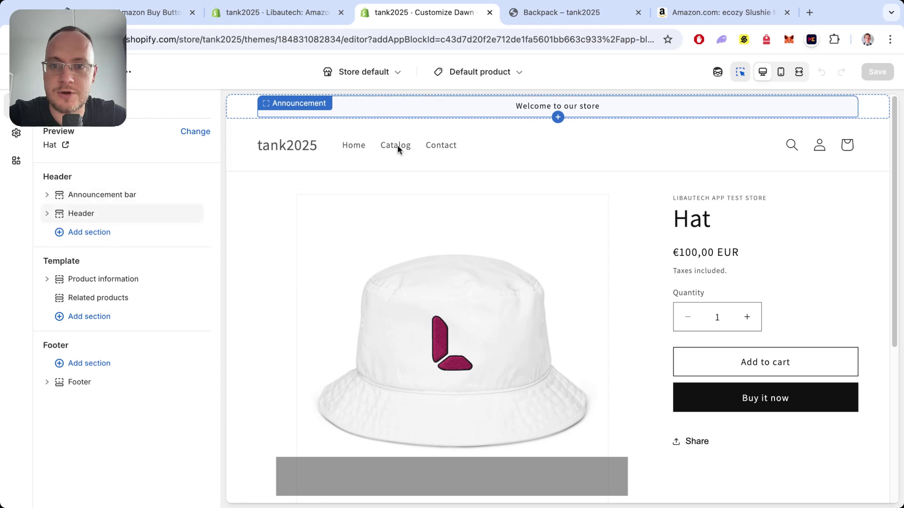
Go through the Catalog page's product grid to preview the Backpack product page
click(401, 145)
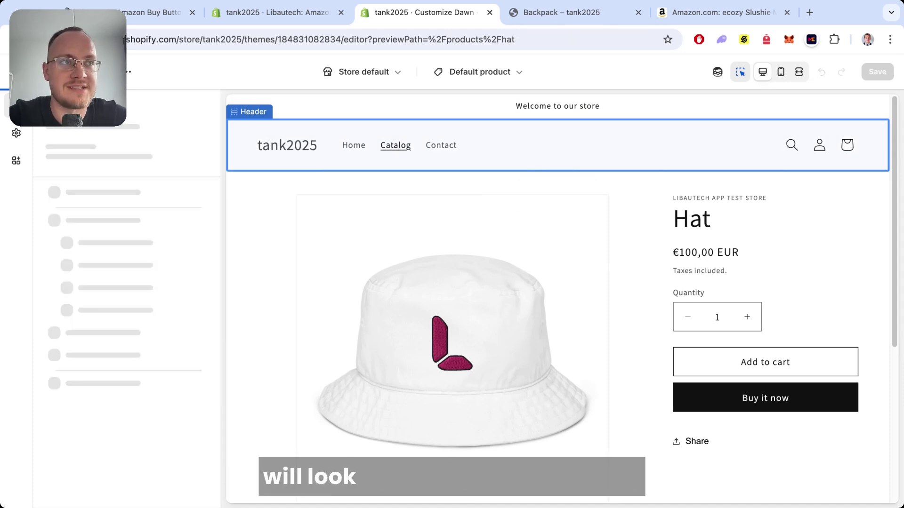
click(396, 145)
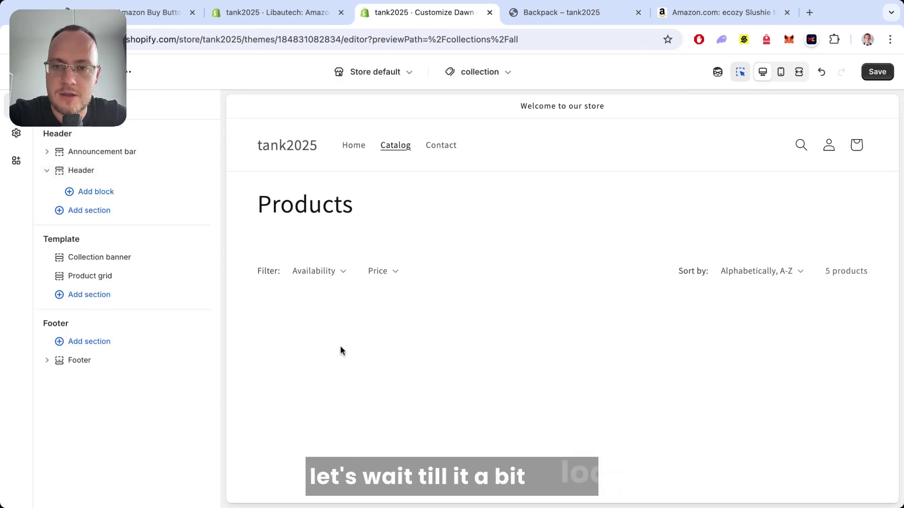
scroll(289, 350, down, 3)
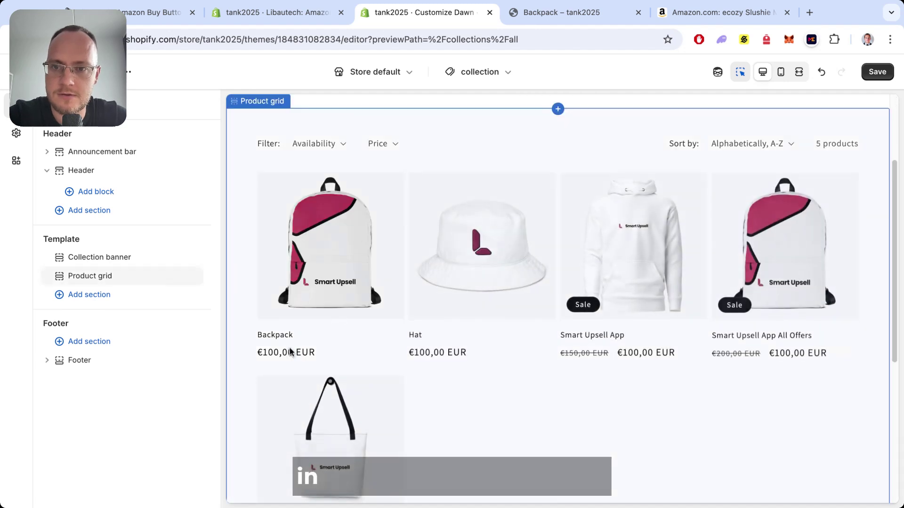
click(283, 339)
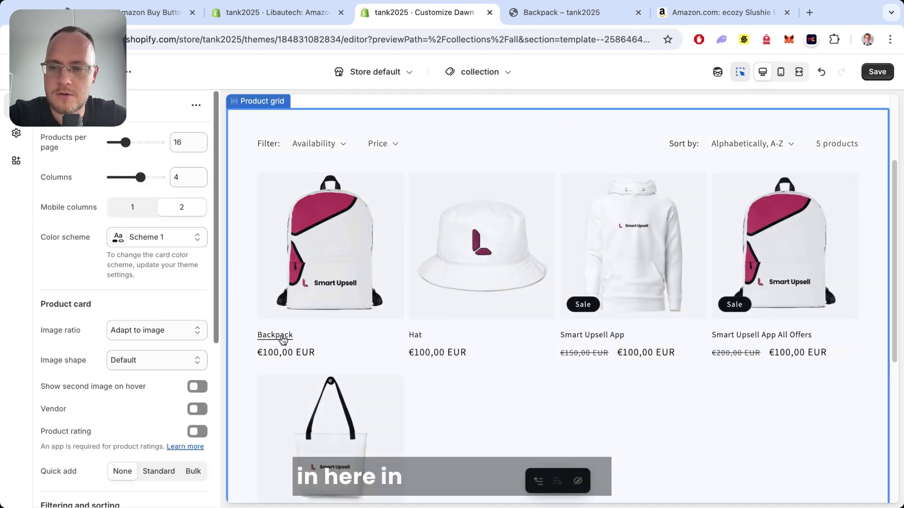
click(277, 335)
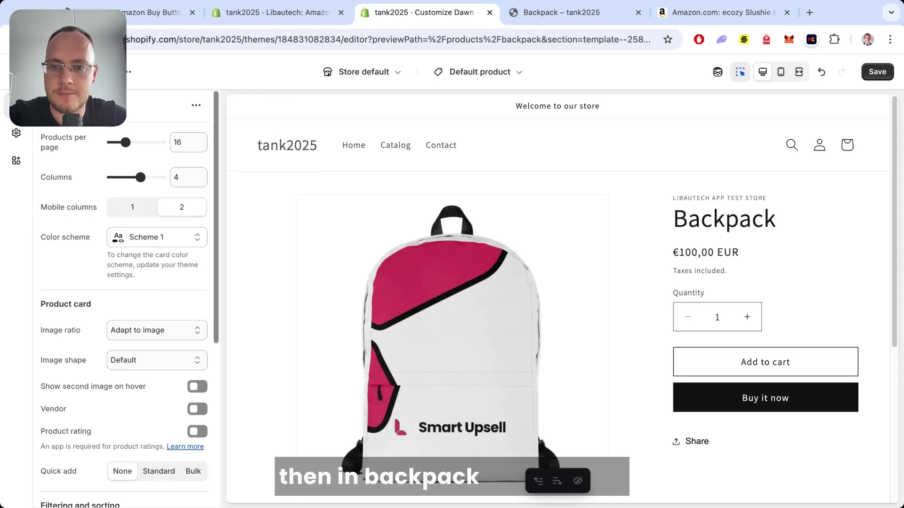
Delete the three existing duplicate Amazon Button blocks from Product information
scroll(74, 346, down, 3)
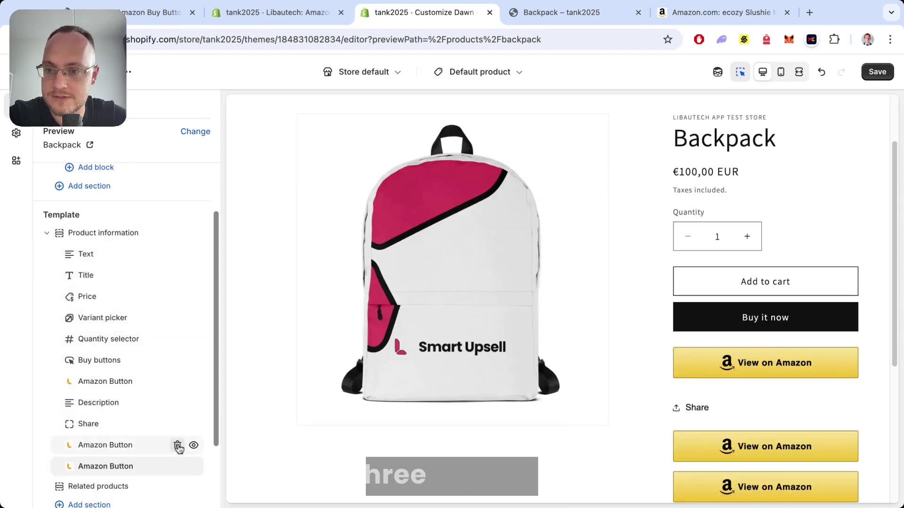
click(178, 445)
click(178, 446)
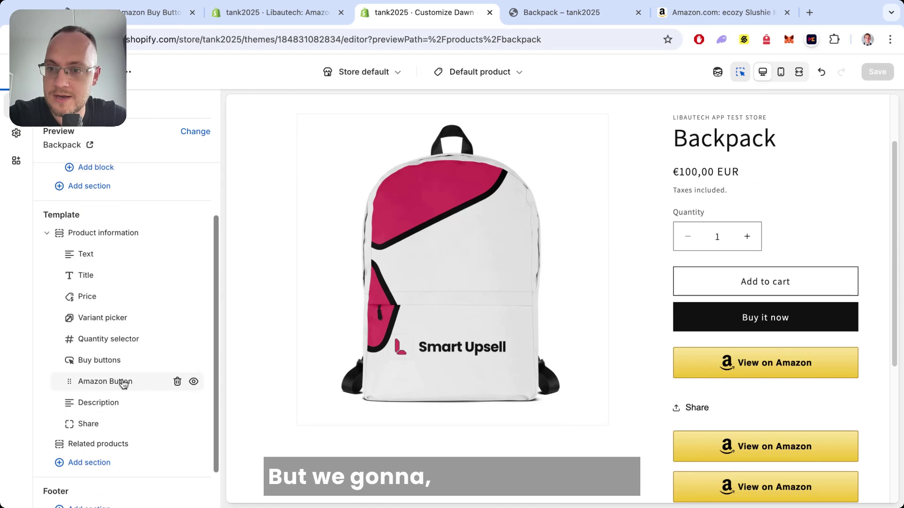
click(177, 382)
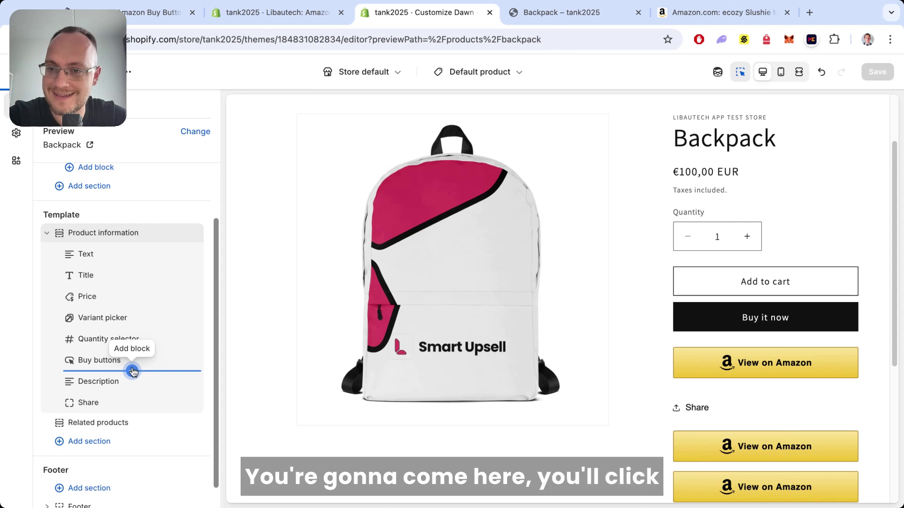
Add one Amazon Button app block directly below Buy buttons
click(133, 372)
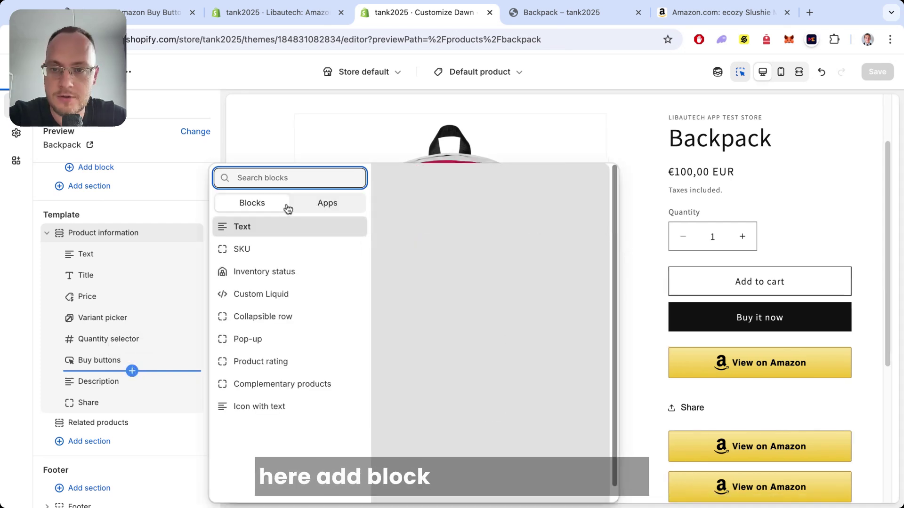
click(316, 204)
click(268, 231)
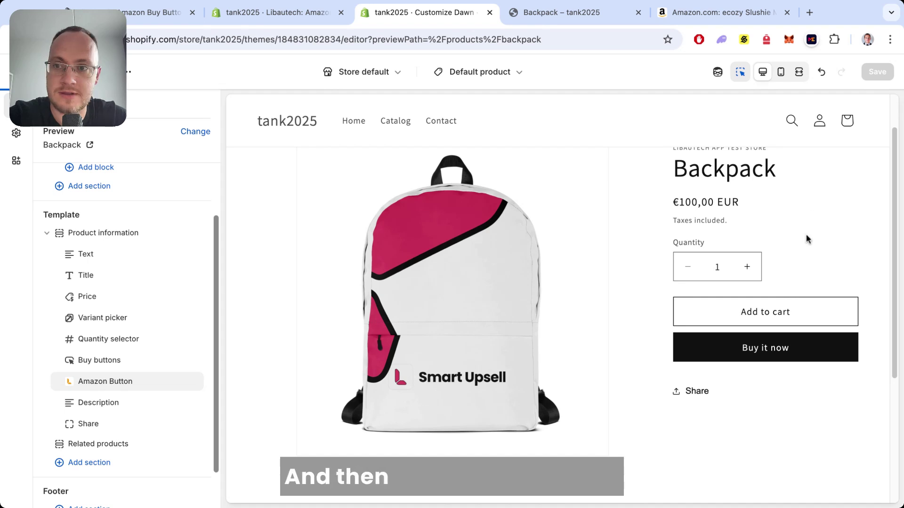
Add an Amazon Button app block under the quantity selector and open its block settings
scroll(806, 239, down, 1)
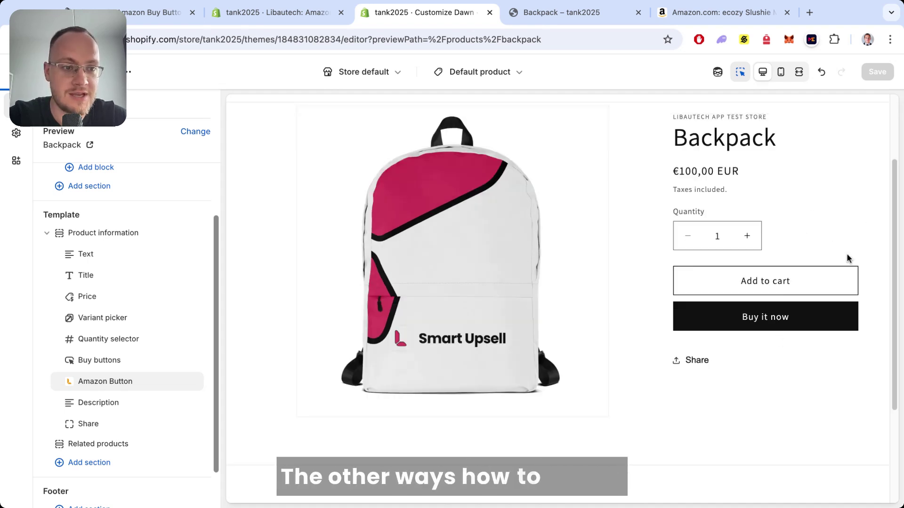
click(763, 326)
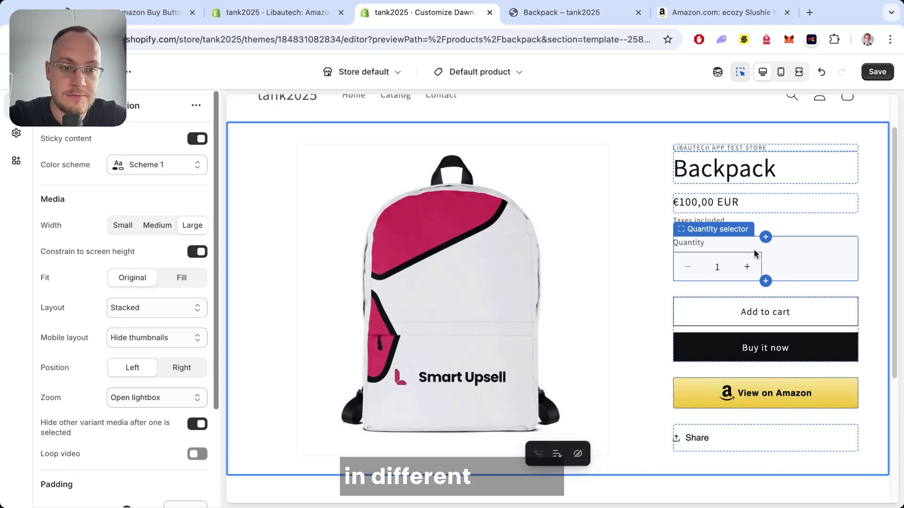
click(766, 281)
click(606, 332)
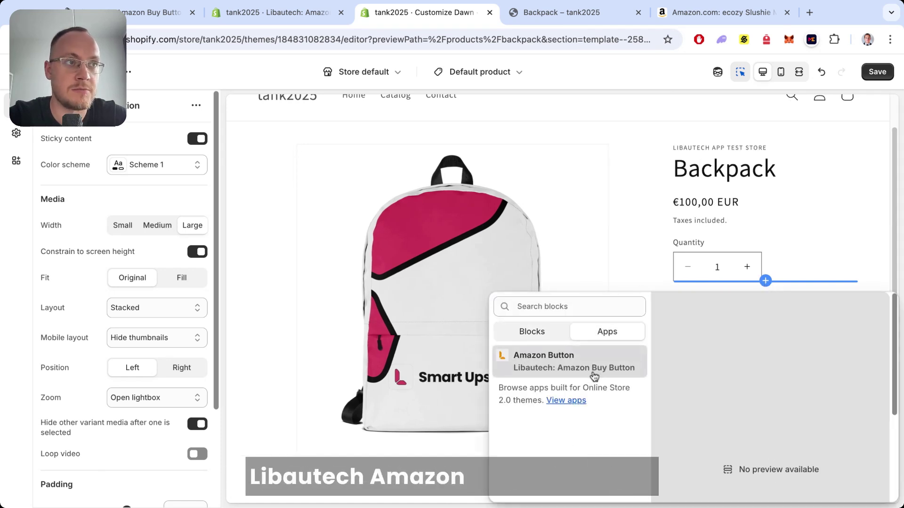
click(596, 377)
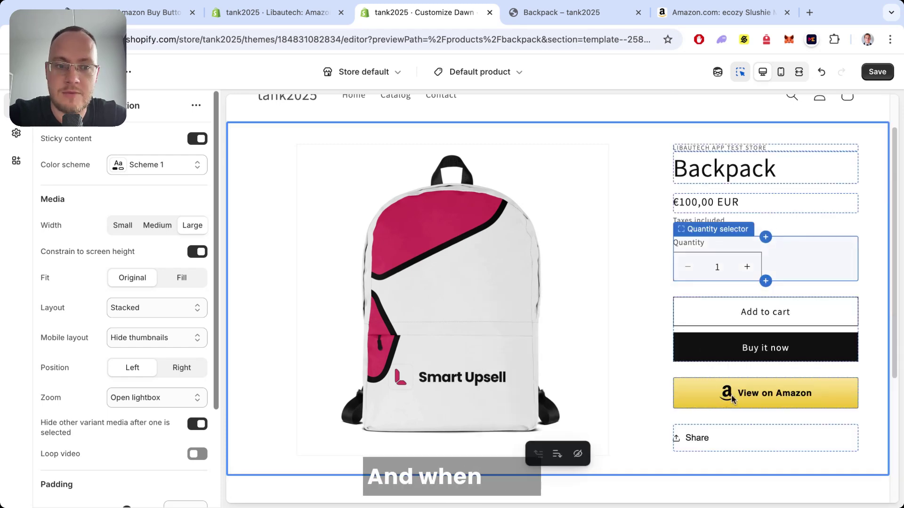
click(751, 395)
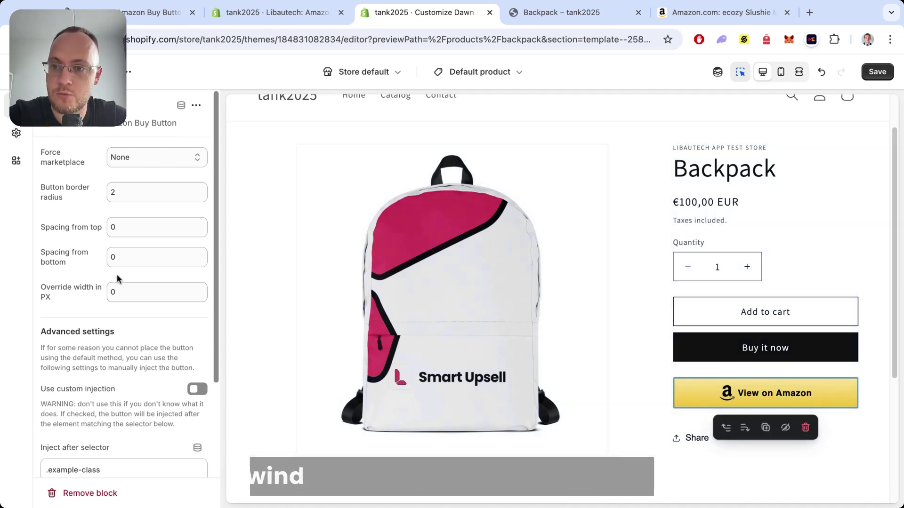
Set the Amazon button's border radius to 18, save the theme, and view the live Backpack page
triple_click(203, 189)
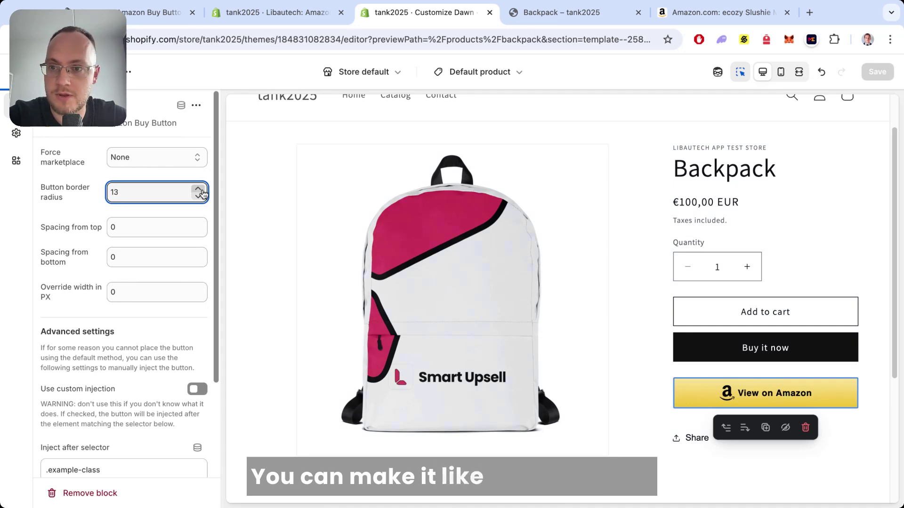
click(198, 189)
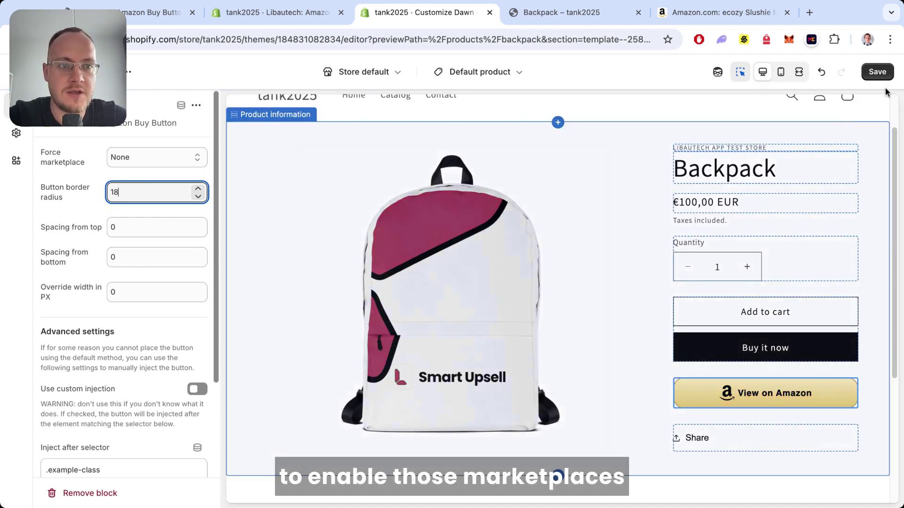
click(878, 72)
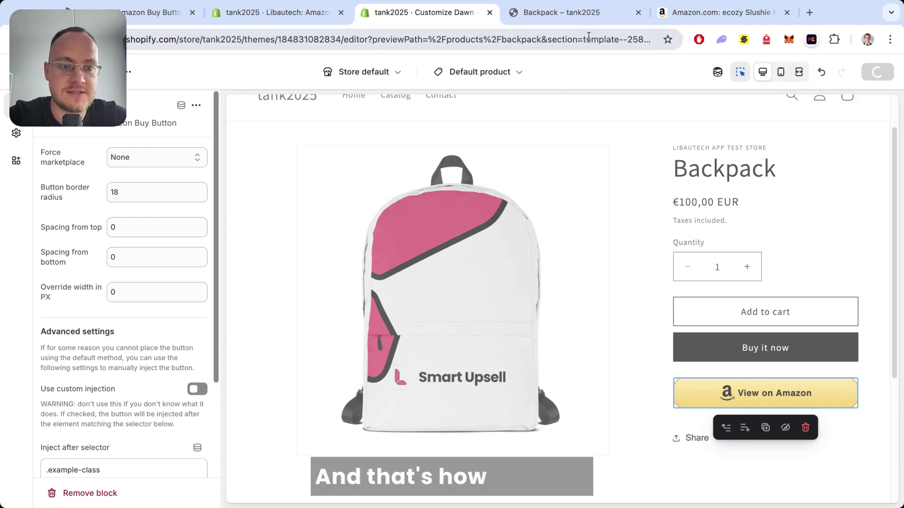
click(522, 18)
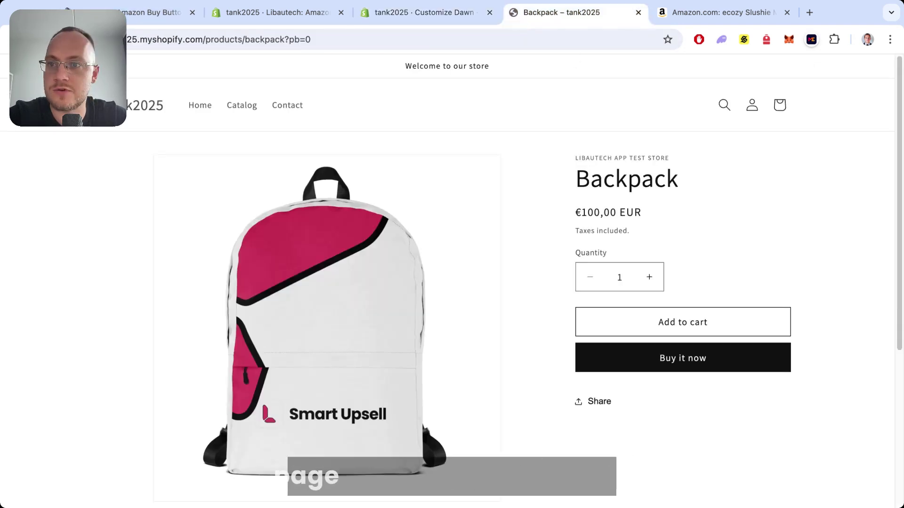
Reload the live Backpack page, then return to the Amazon Buy Button app listing
key(super+r)
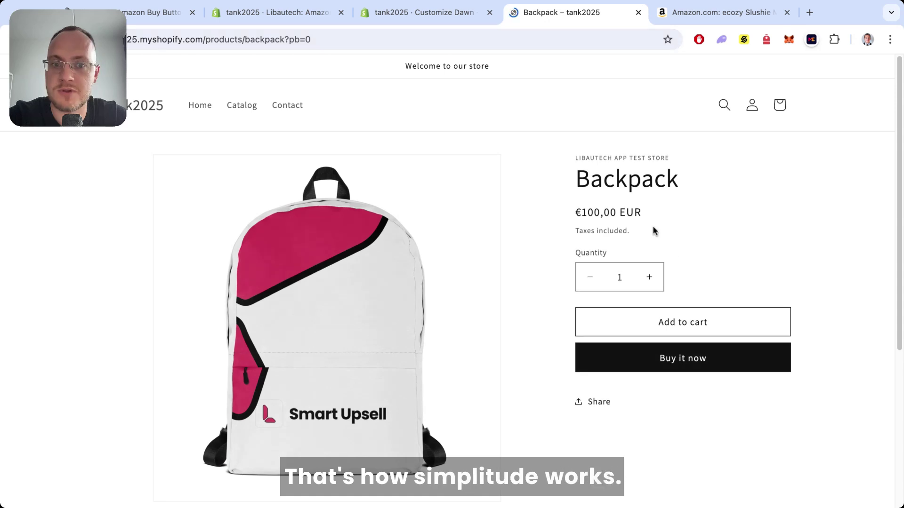
click(160, 17)
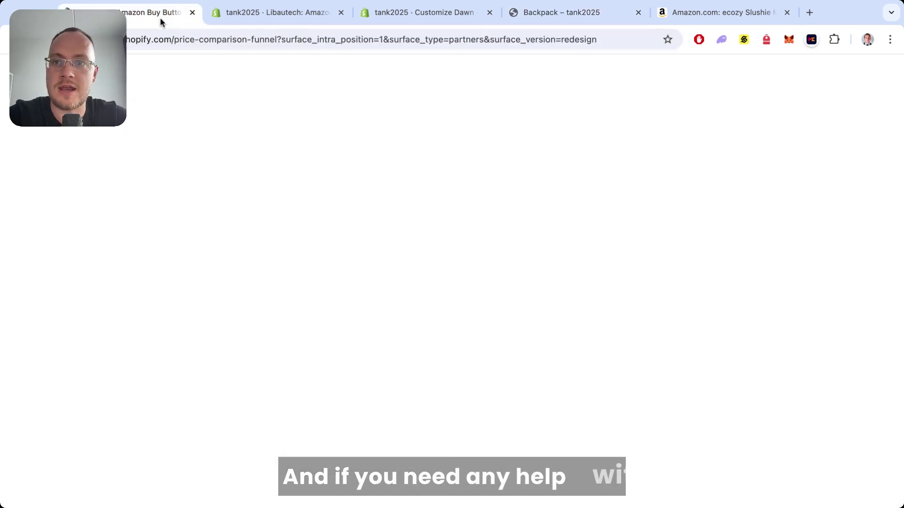